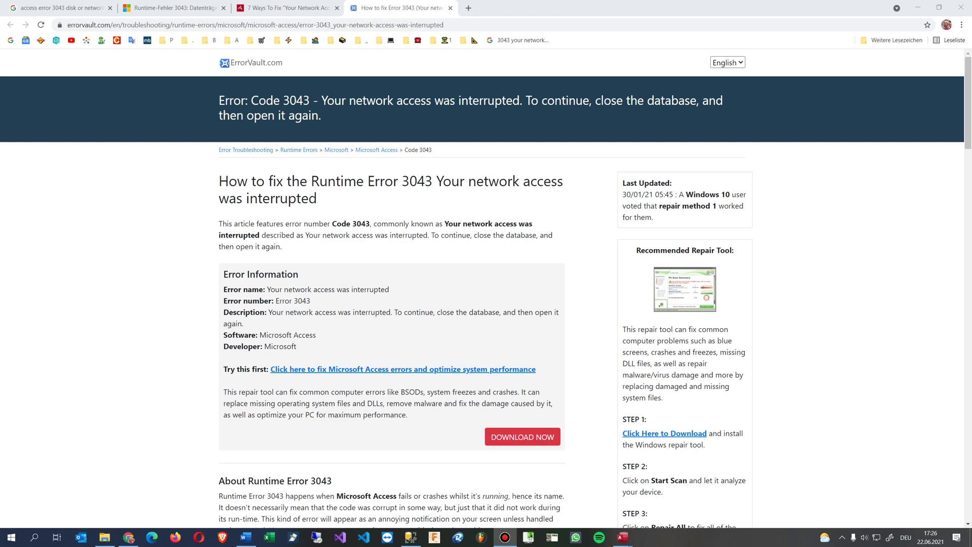
Position the Word error notes window and select the error number 3043 in its heading.
{"action": "left_click_drag", "start_coordinate": [365, 35], "coordinate": [431, 55]}
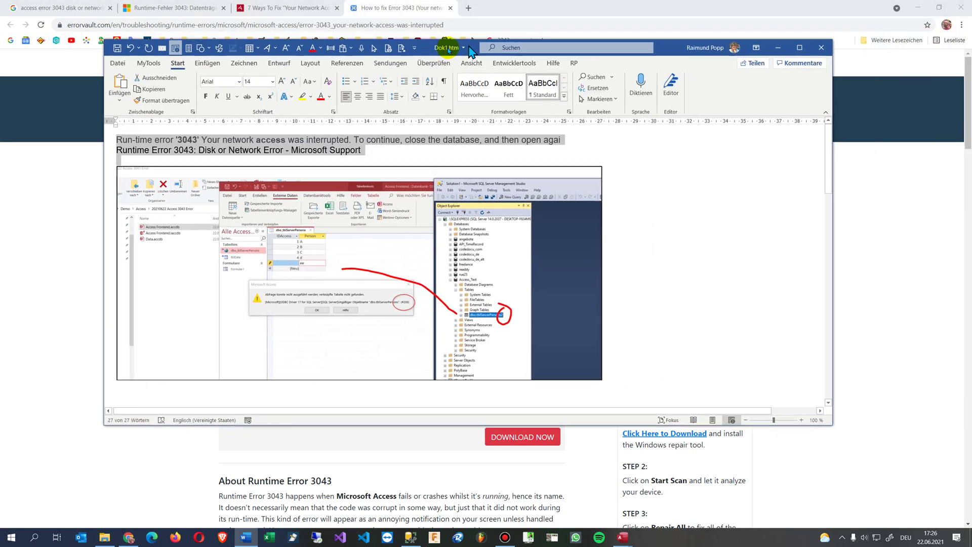
{"action": "left_click", "coordinate": [115, 156]}
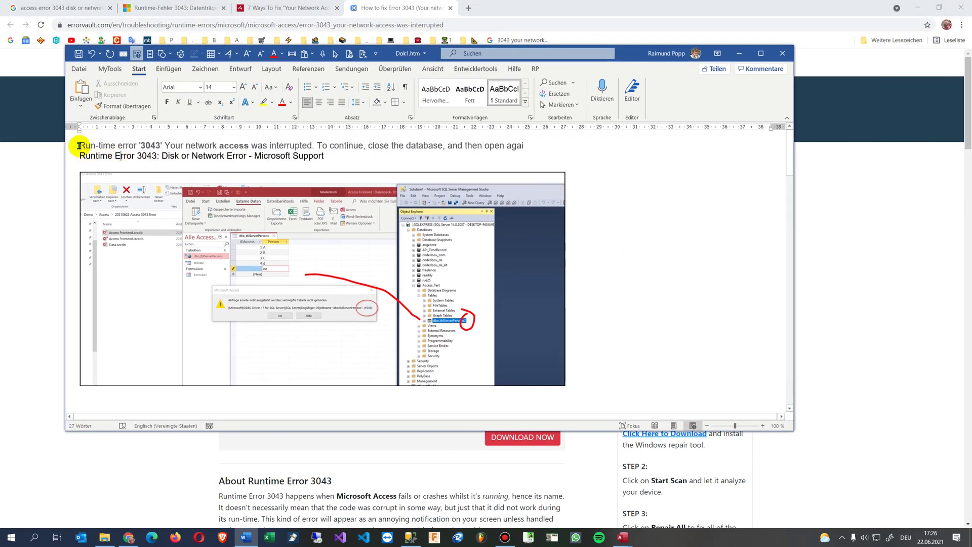
{"action": "double_click", "coordinate": [145, 156]}
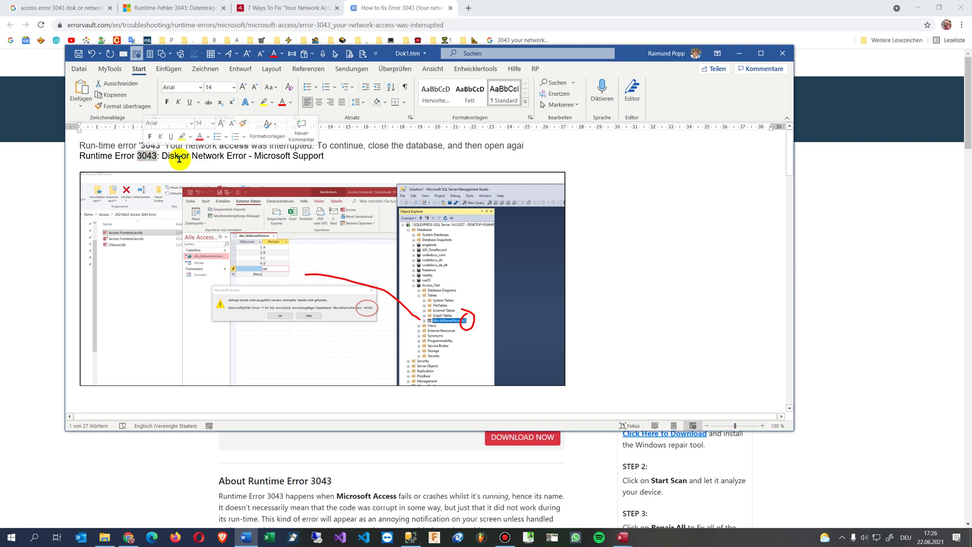
{"action": "left_click", "coordinate": [251, 156]}
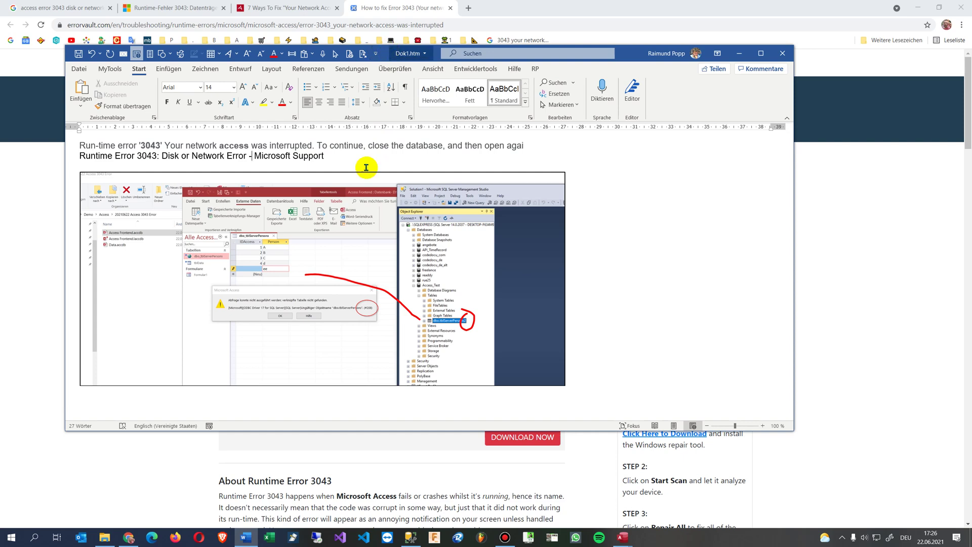
{"action": "scroll", "coordinate": [365, 228], "scroll_direction": "down", "scroll_amount": 5}
{"action": "scroll", "coordinate": [363, 257], "scroll_direction": "down", "scroll_amount": 5}
{"action": "scroll", "coordinate": [364, 257], "scroll_direction": "down", "scroll_amount": 5}
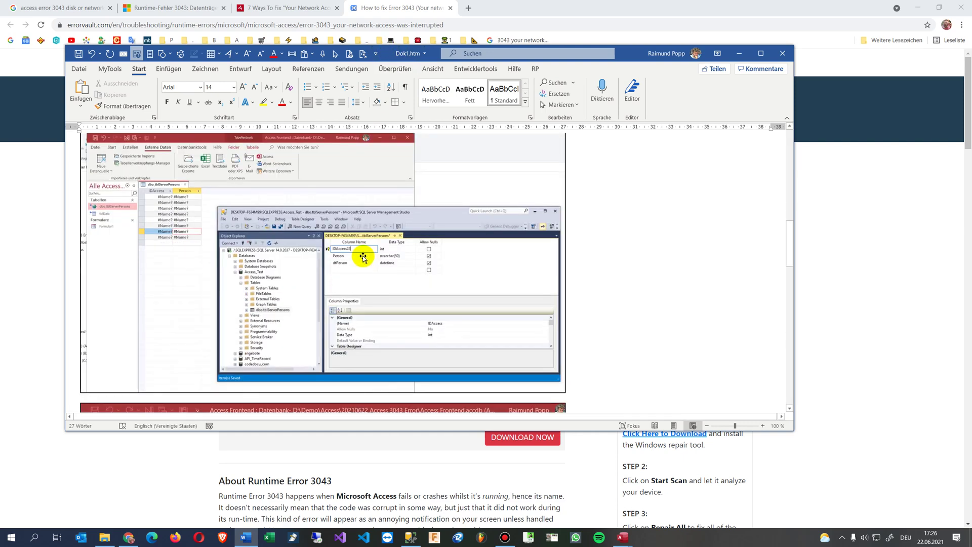
{"action": "scroll", "coordinate": [362, 255], "scroll_direction": "up", "scroll_amount": 4, "text": "ctrl"}
{"action": "scroll", "coordinate": [362, 255], "scroll_direction": "up", "scroll_amount": 2, "text": "ctrl"}
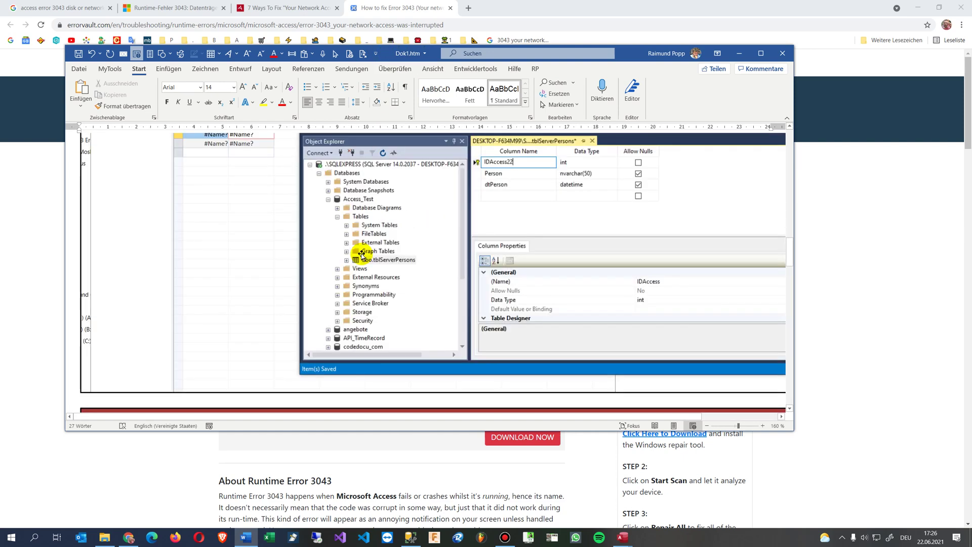
{"action": "scroll", "coordinate": [363, 255], "scroll_direction": "down", "scroll_amount": 5}
{"action": "scroll", "coordinate": [363, 254], "scroll_direction": "down", "scroll_amount": 2}
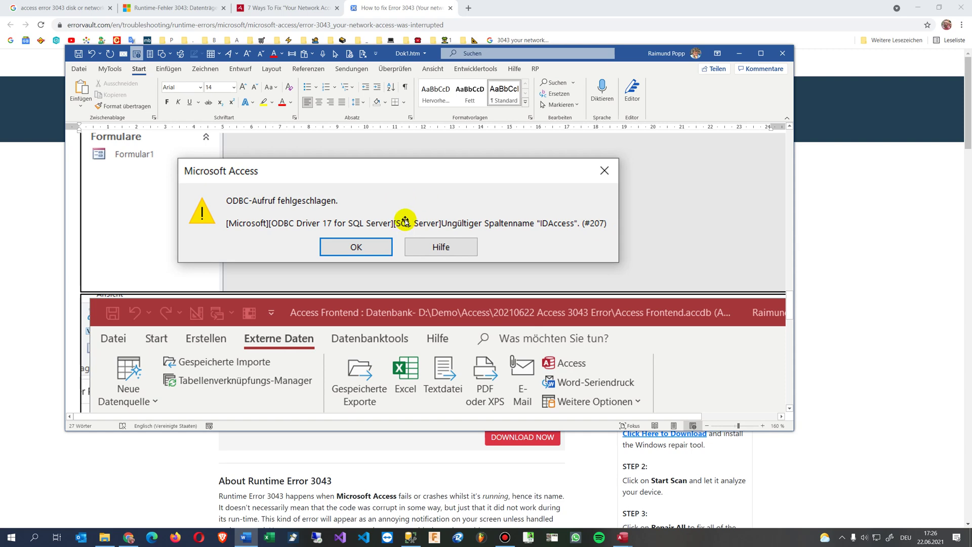
{"action": "scroll", "coordinate": [405, 221], "scroll_direction": "up", "scroll_amount": 2}
{"action": "scroll", "coordinate": [405, 221], "scroll_direction": "up", "scroll_amount": 2}
{"action": "scroll", "coordinate": [406, 221], "scroll_direction": "up", "scroll_amount": 3}
{"action": "scroll", "coordinate": [406, 219], "scroll_direction": "up", "scroll_amount": 2}
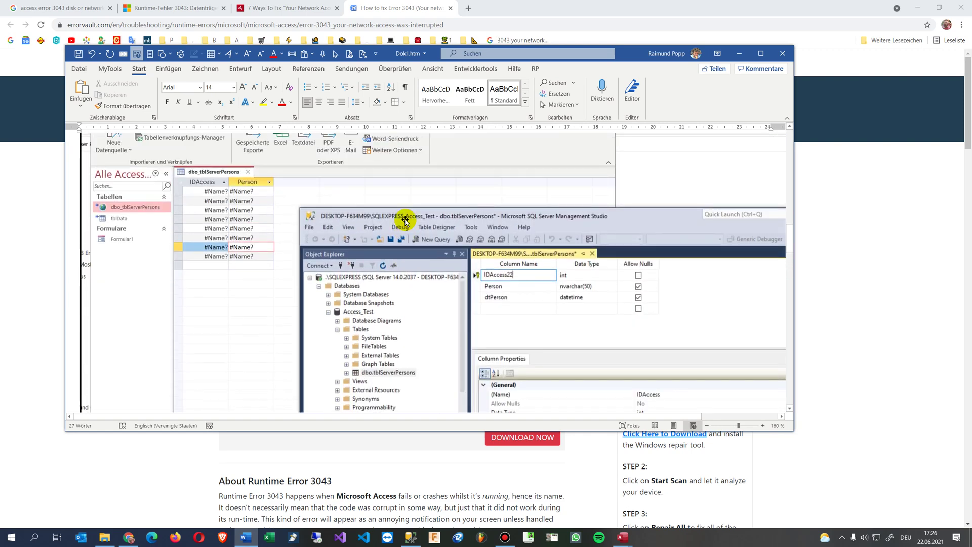
{"action": "scroll", "coordinate": [405, 221], "scroll_direction": "up", "scroll_amount": 3}
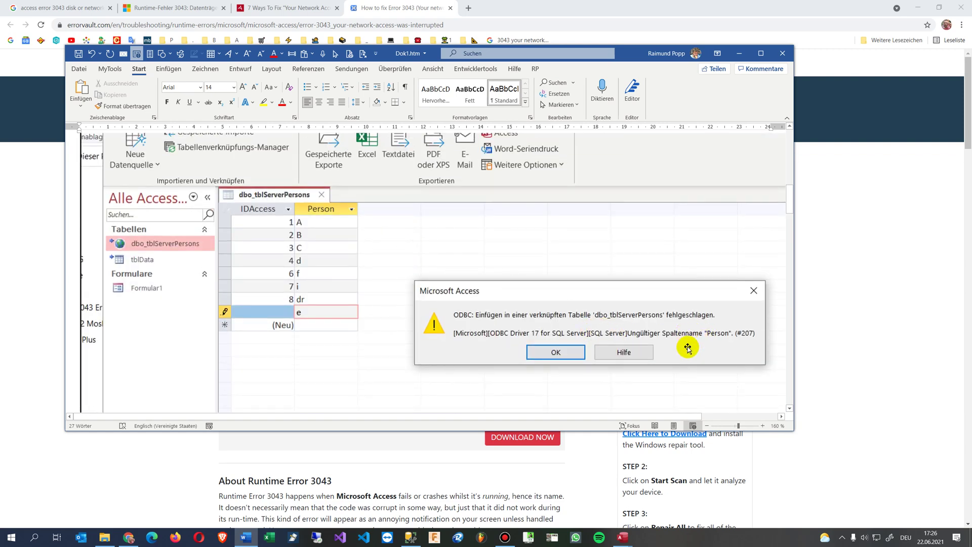
{"action": "scroll", "coordinate": [419, 301], "scroll_direction": "up", "scroll_amount": 3}
{"action": "scroll", "coordinate": [406, 306], "scroll_direction": "up", "scroll_amount": 1}
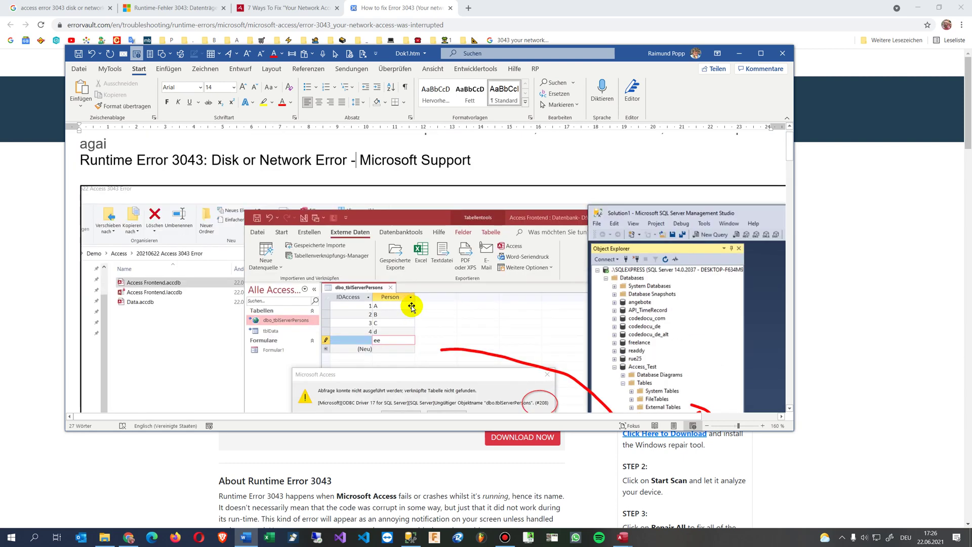
{"action": "scroll", "coordinate": [412, 306], "scroll_direction": "up", "scroll_amount": 1}
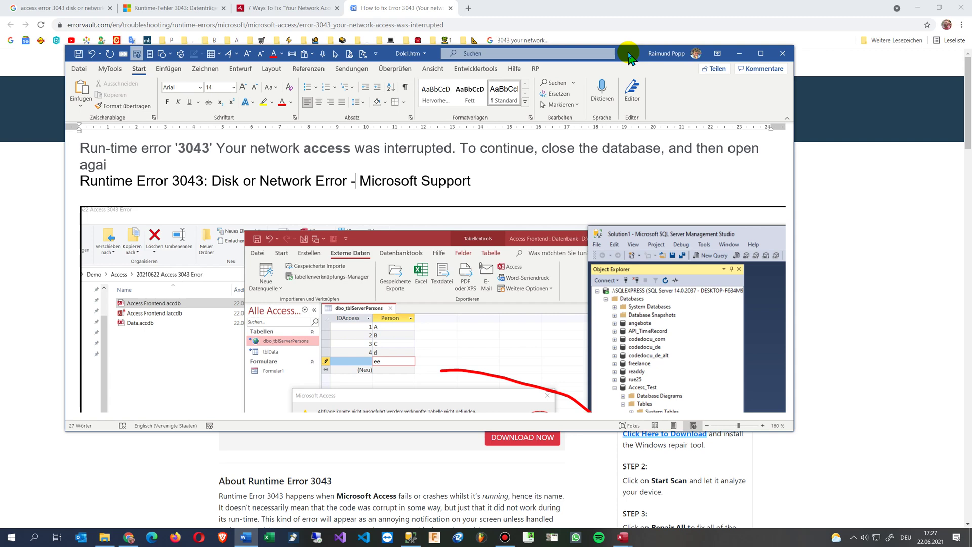
Nudge the notes window, select 3043 in the heading, and minimize the Word document.
{"action": "left_click_drag", "start_coordinate": [629, 59], "coordinate": [622, 80]}
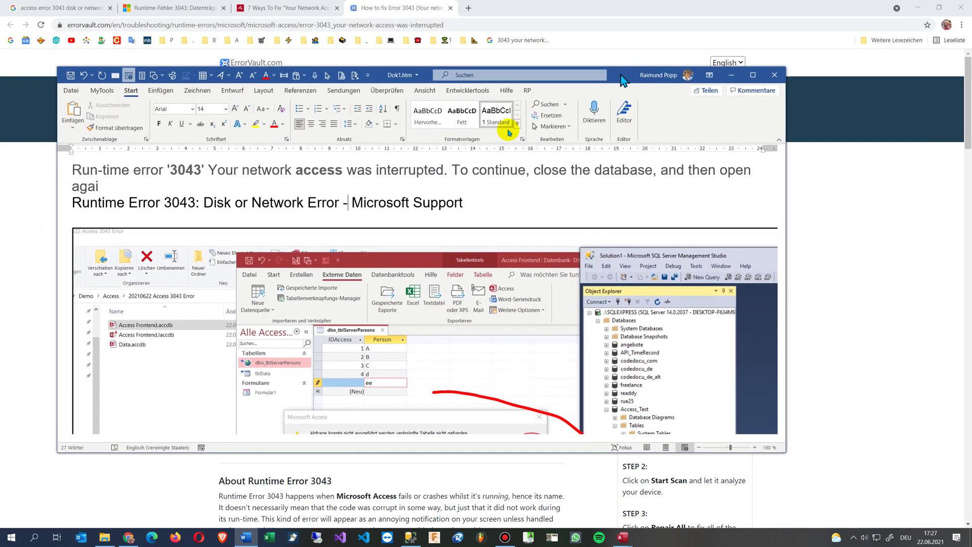
{"action": "double_click", "coordinate": [191, 204]}
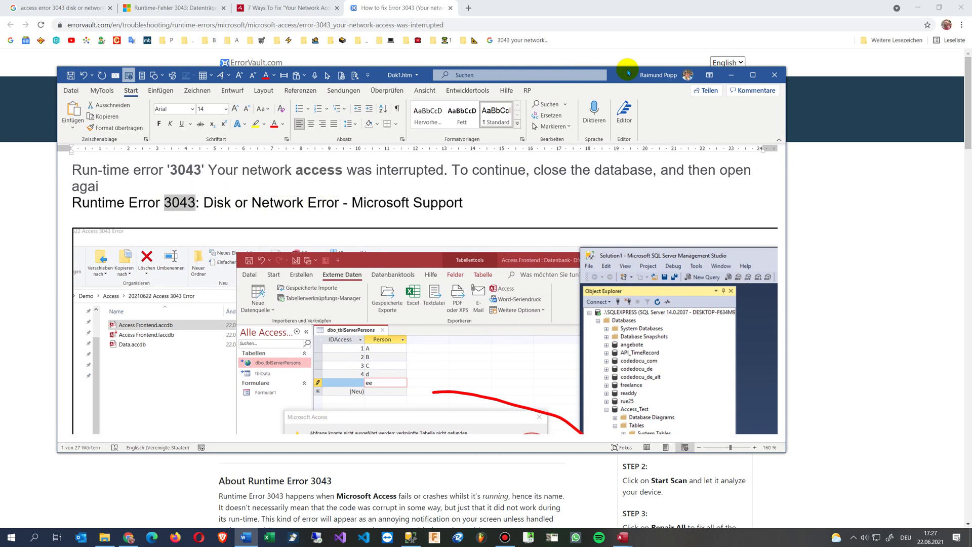
{"action": "left_click", "coordinate": [344, 60]}
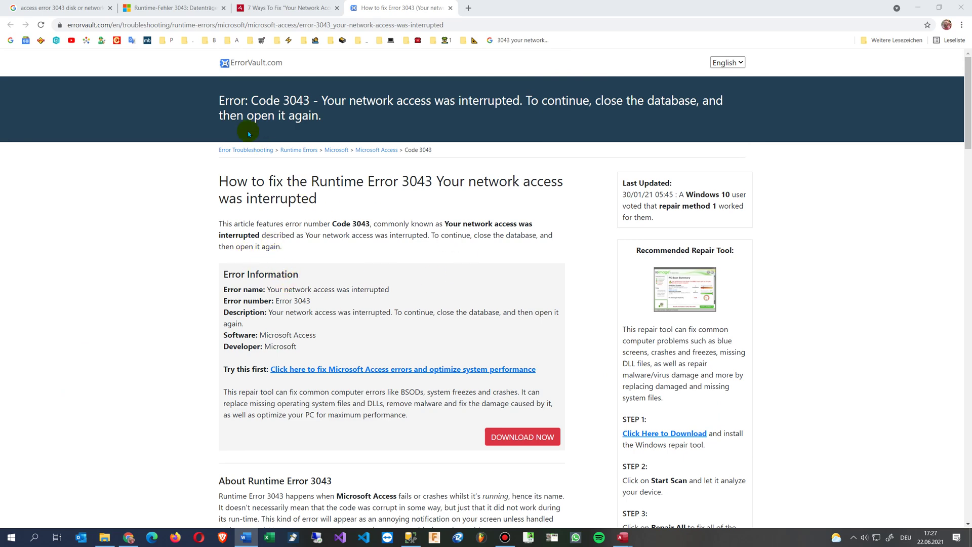
Look at the '7 Ways To Fix' article and Google results, then close Chrome.
{"action": "left_click", "coordinate": [288, 7]}
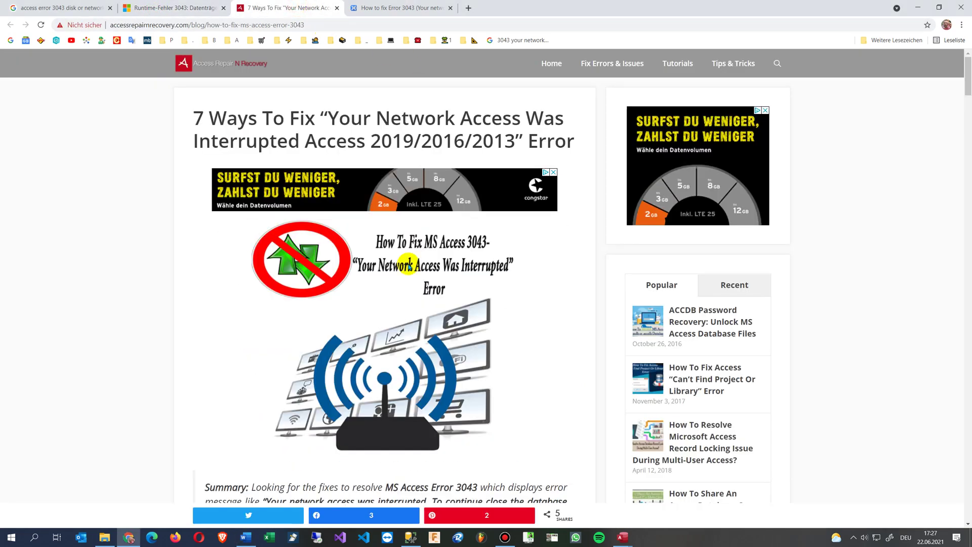
{"action": "left_click", "coordinate": [72, 7]}
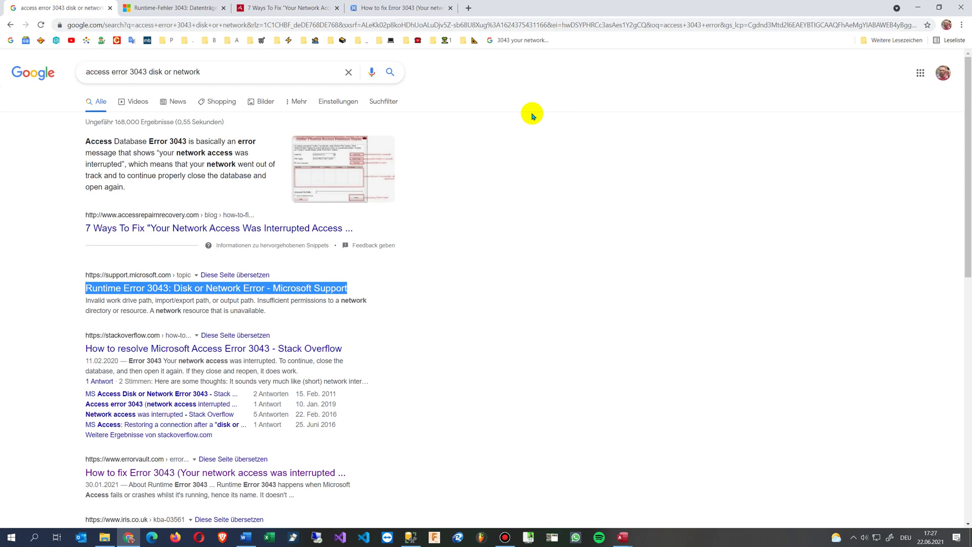
{"action": "left_click", "coordinate": [961, 10]}
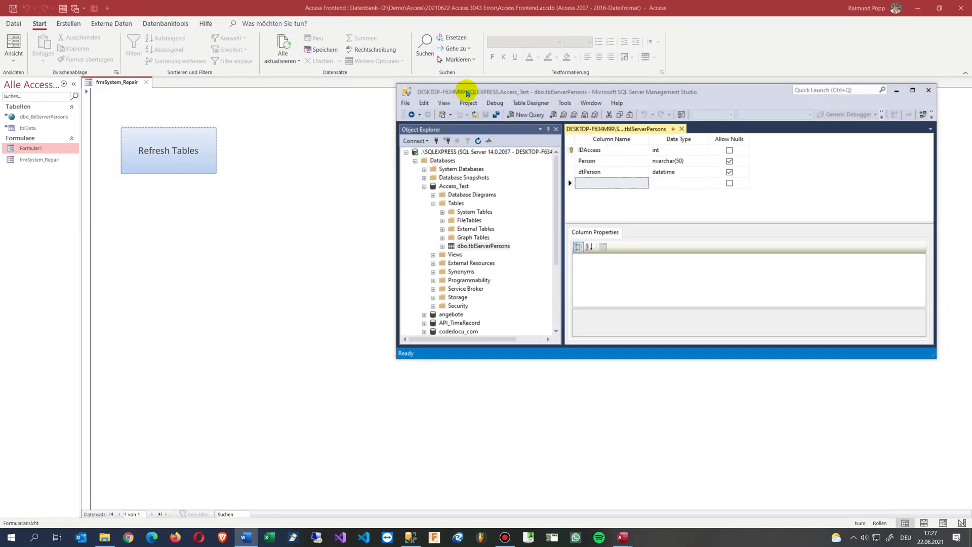
{"action": "left_click_drag", "start_coordinate": [467, 93], "coordinate": [350, 65]}
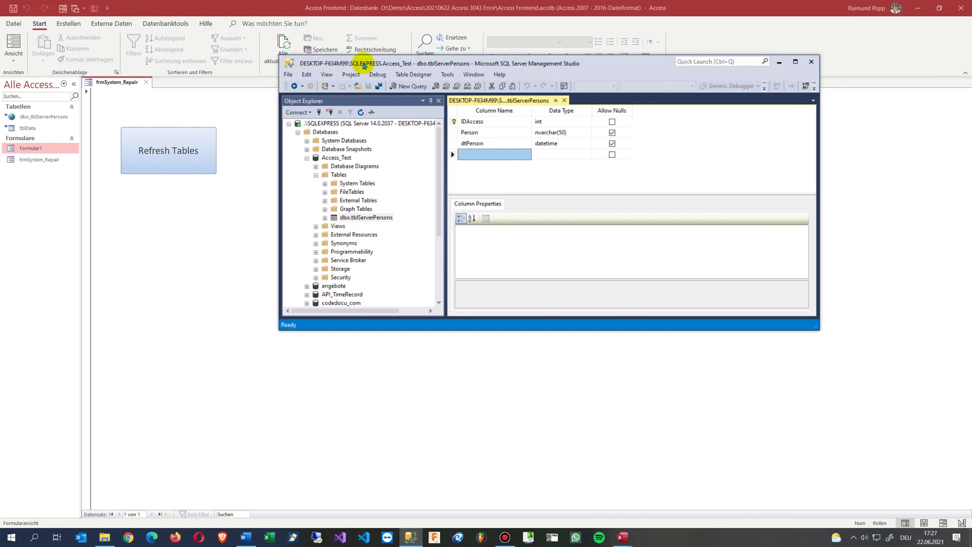
{"action": "left_click_drag", "start_coordinate": [366, 68], "coordinate": [394, 119]}
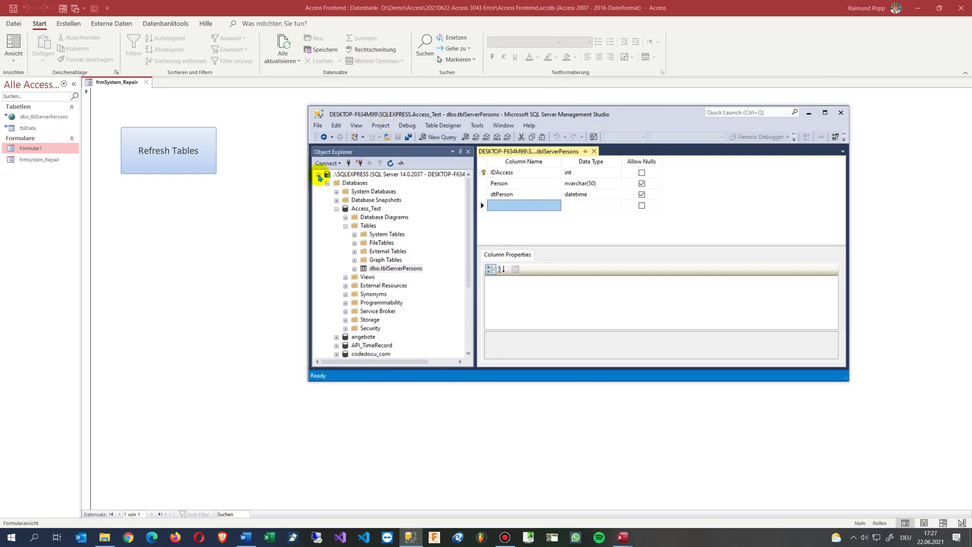
{"action": "left_click", "coordinate": [319, 175]}
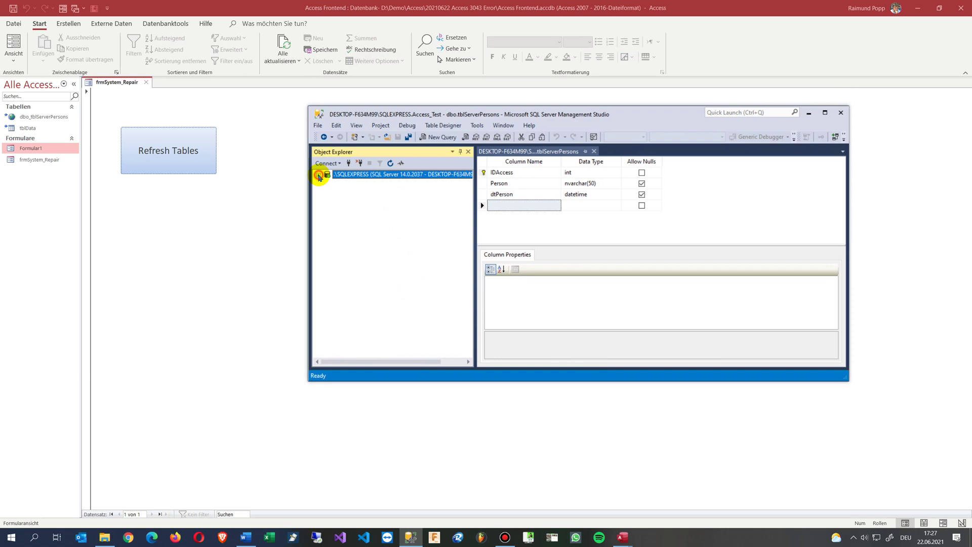
{"action": "left_click", "coordinate": [319, 174]}
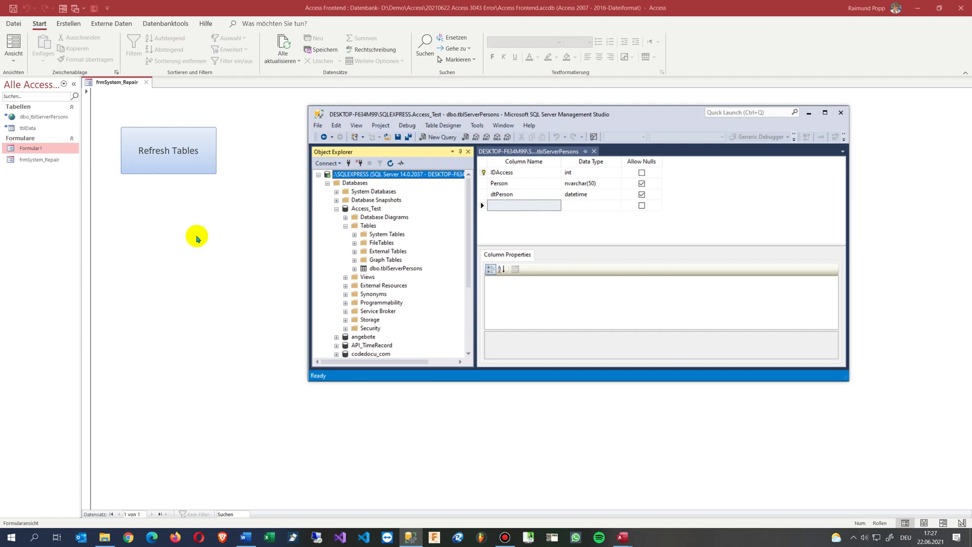
{"action": "left_click", "coordinate": [180, 162]}
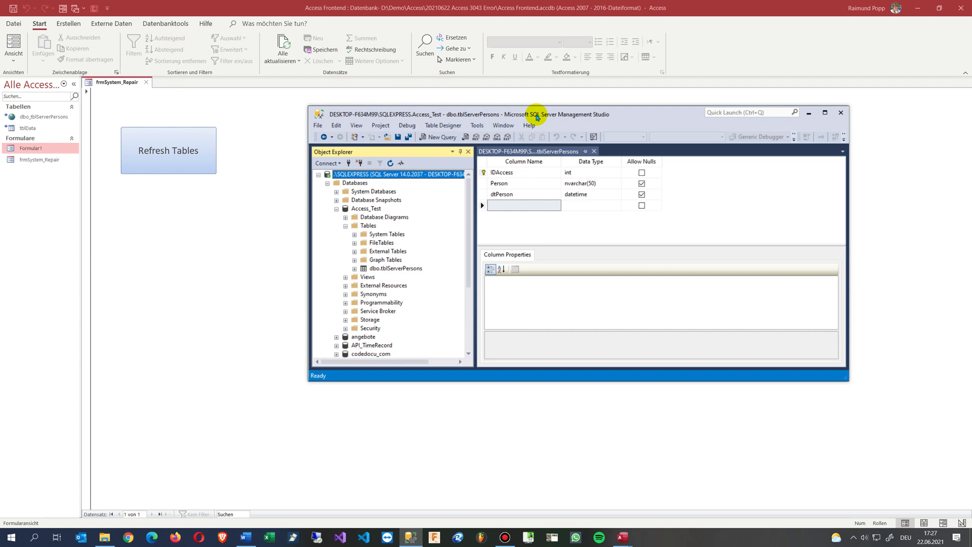
{"action": "left_click_drag", "start_coordinate": [537, 117], "coordinate": [561, 116]}
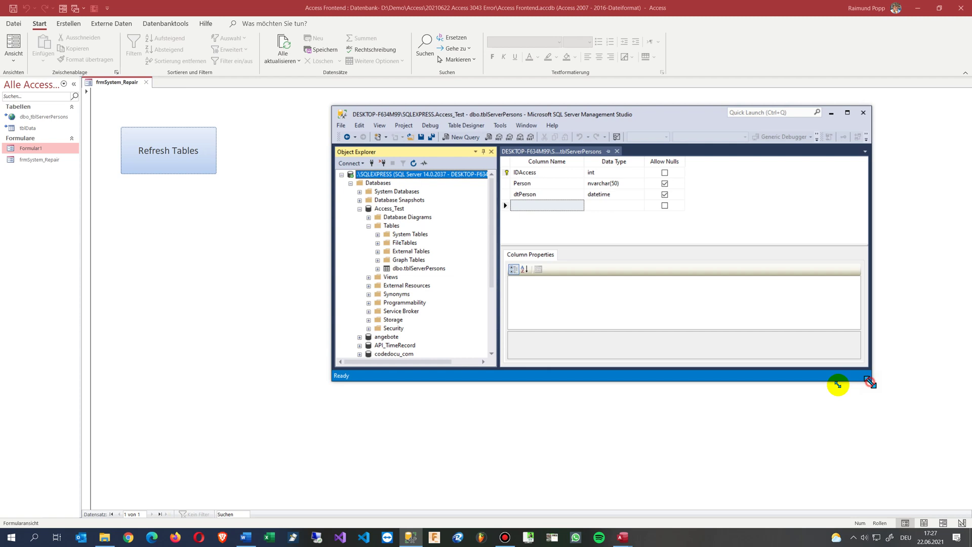
{"action": "left_click_drag", "start_coordinate": [870, 381], "coordinate": [760, 396]}
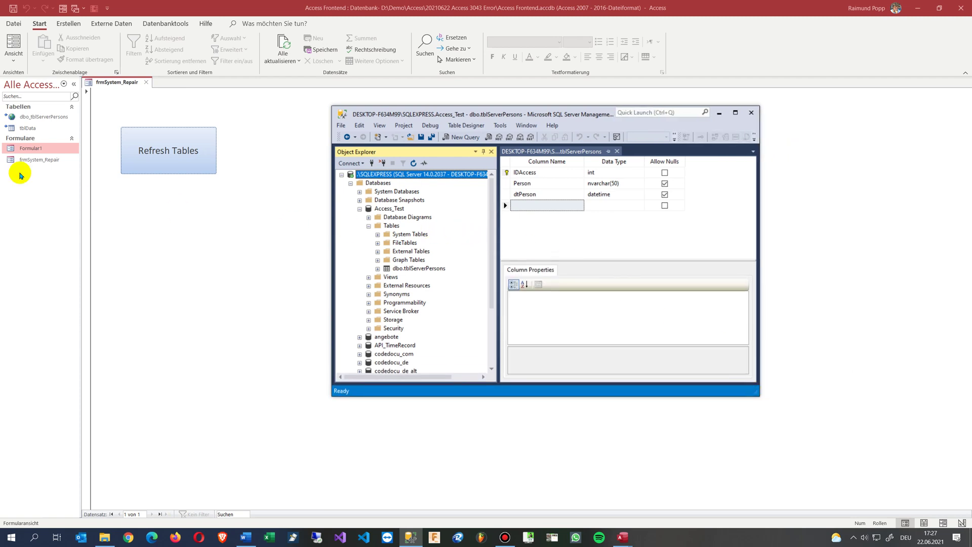
Rename the Person column in the SQL Server table design and save the change.
{"action": "left_click", "coordinate": [548, 192]}
{"action": "left_click", "coordinate": [553, 185]}
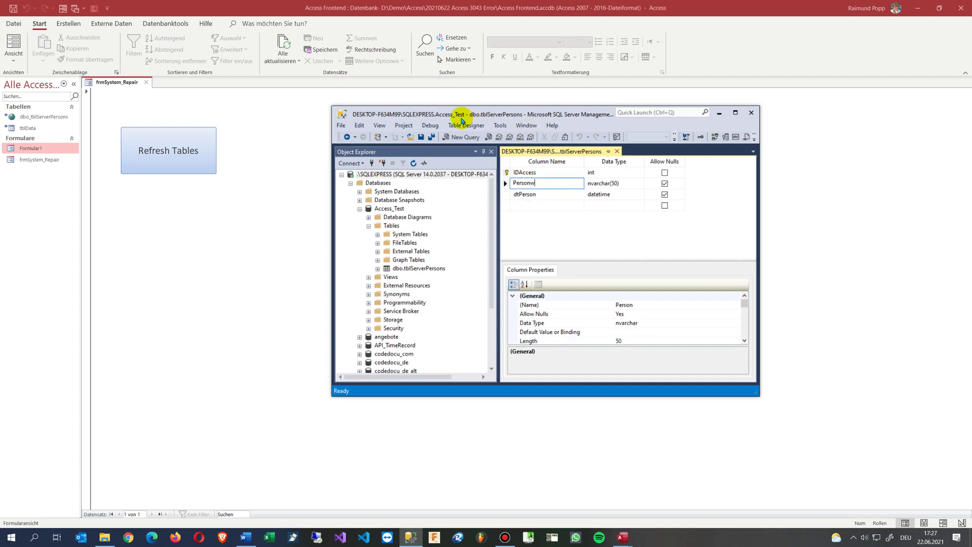
{"action": "left_click", "coordinate": [543, 194]}
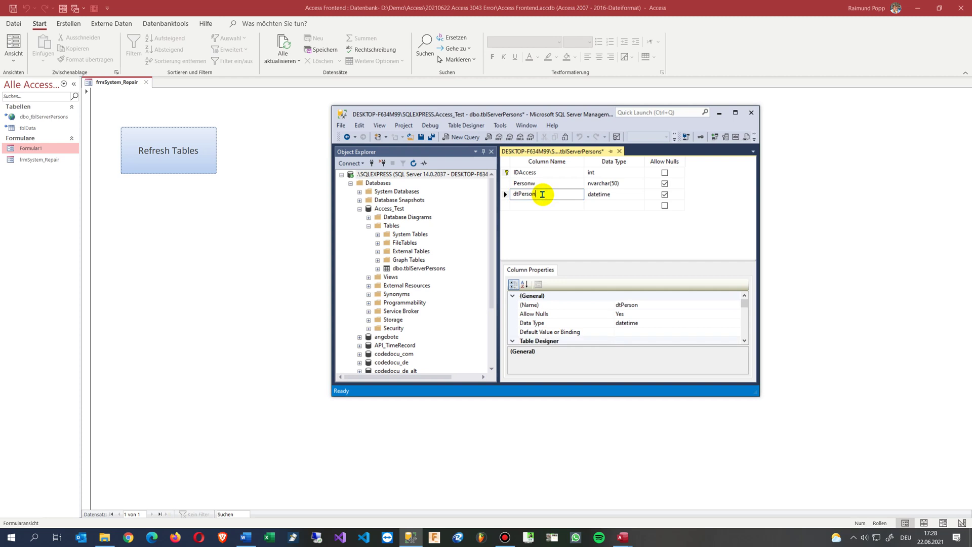
{"action": "left_click", "coordinate": [423, 138]}
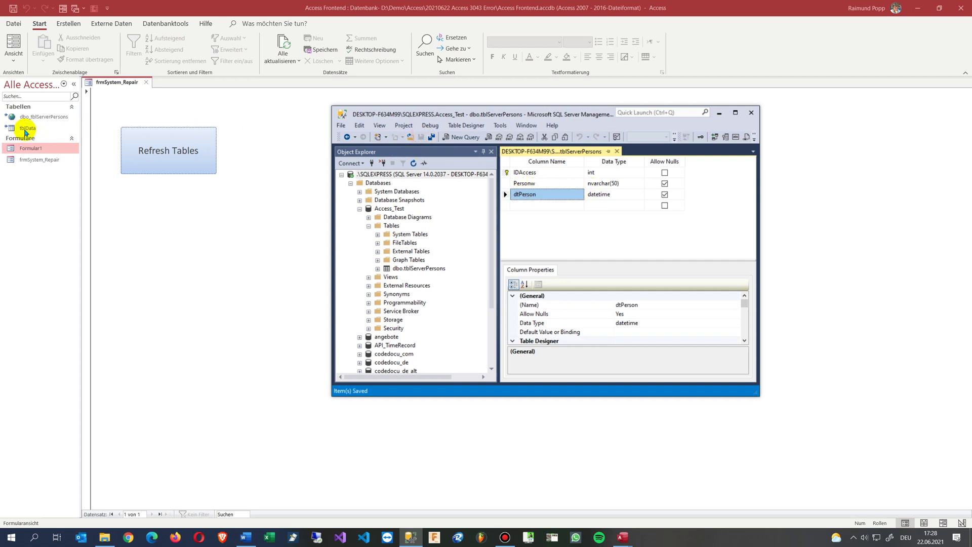
Open dbo_tblServerPersons, dismiss the ODBC call failed error, and close the #Name? datasheet.
{"action": "double_click", "coordinate": [34, 117]}
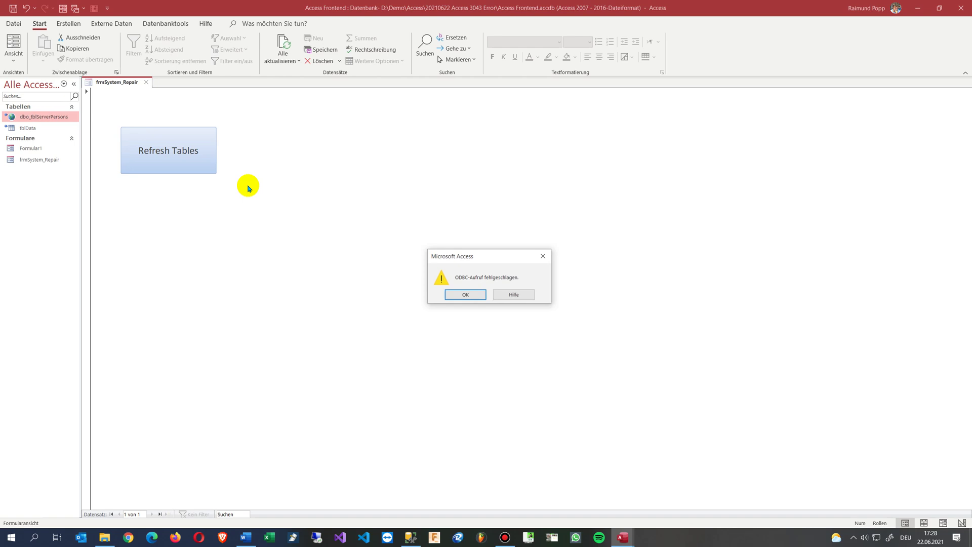
{"action": "left_click", "coordinate": [463, 294]}
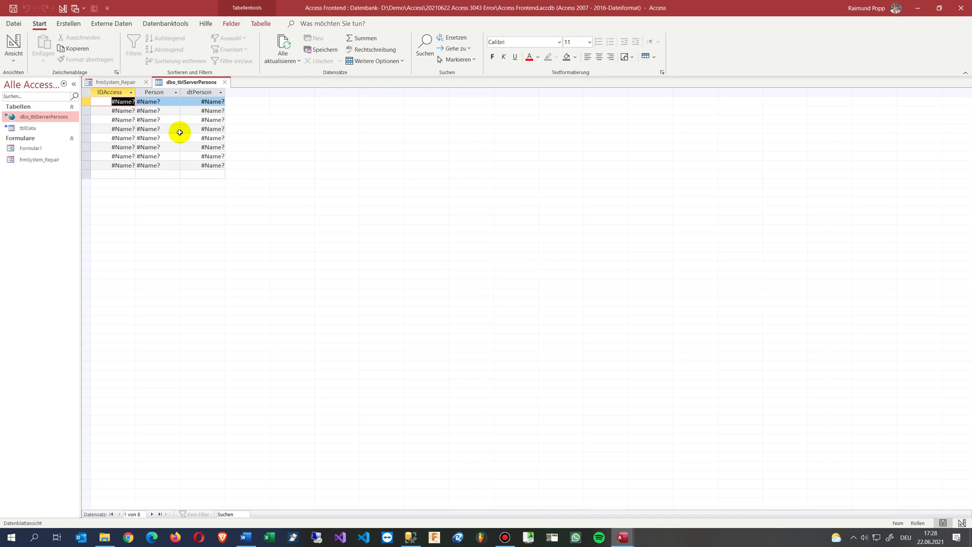
{"action": "left_click", "coordinate": [226, 83]}
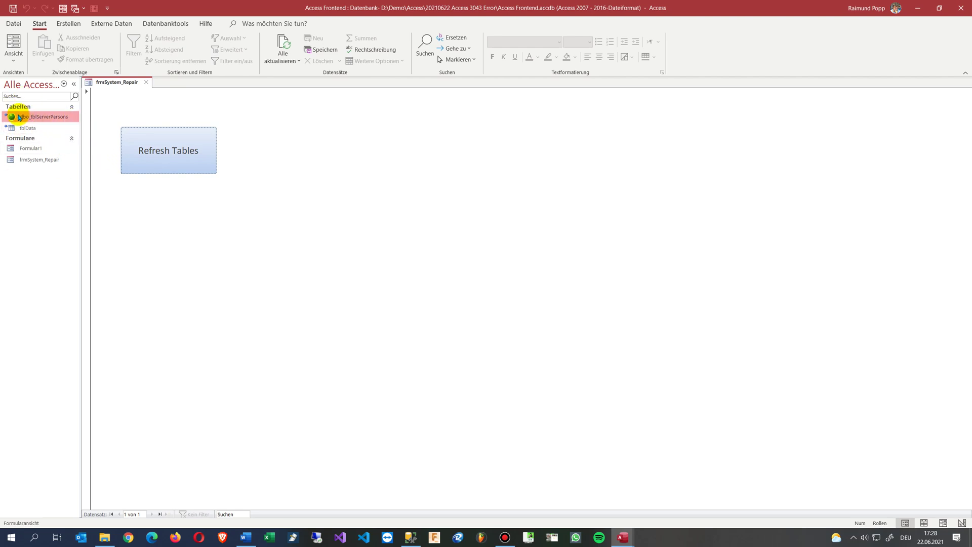
{"action": "mouse_move", "coordinate": [44, 117]}
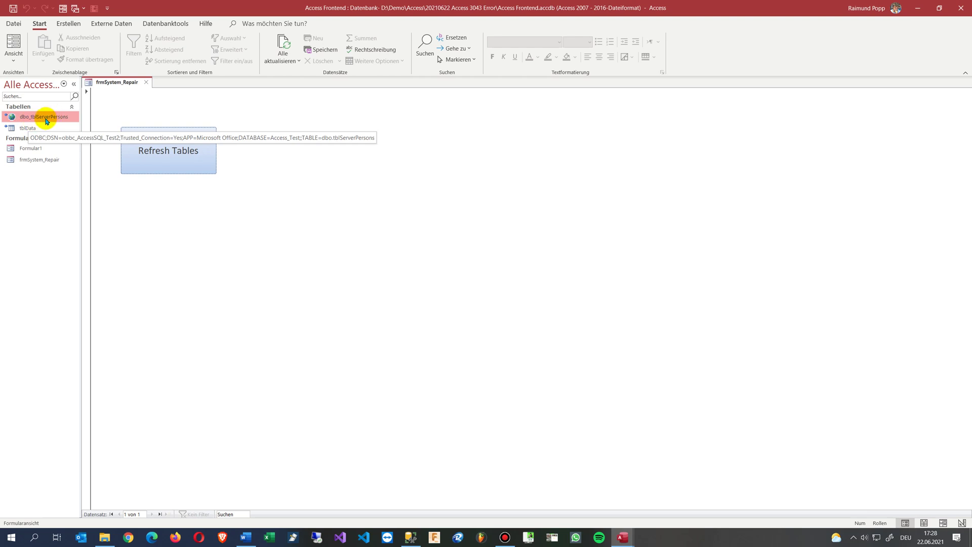
Refresh the dbo_tblServerPersons link, then open and close the table to check its records.
{"action": "right_click", "coordinate": [47, 120]}
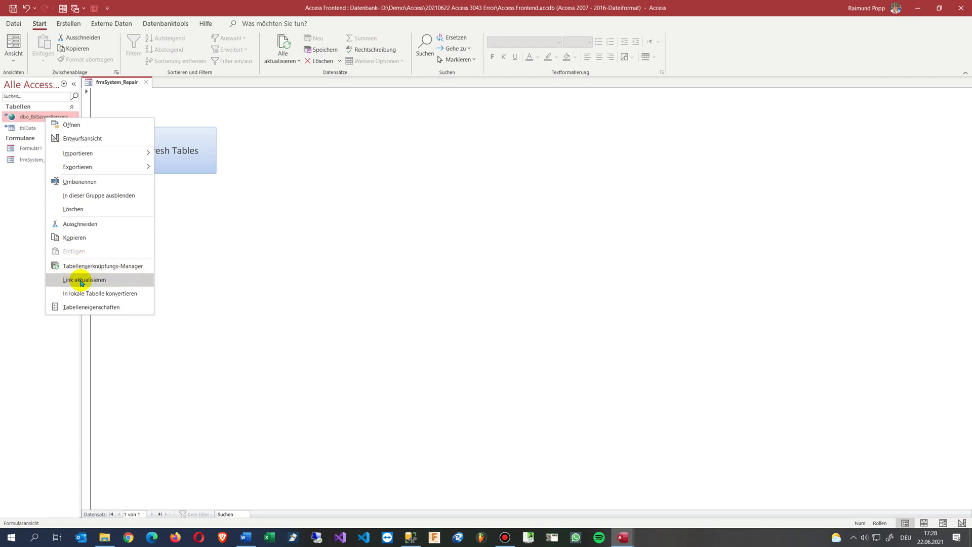
{"action": "left_click", "coordinate": [81, 280]}
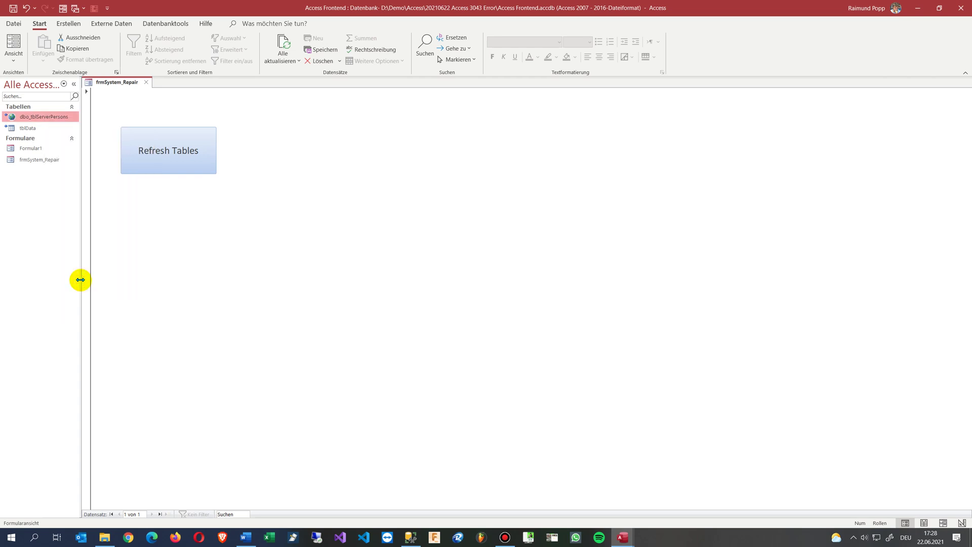
{"action": "double_click", "coordinate": [49, 116]}
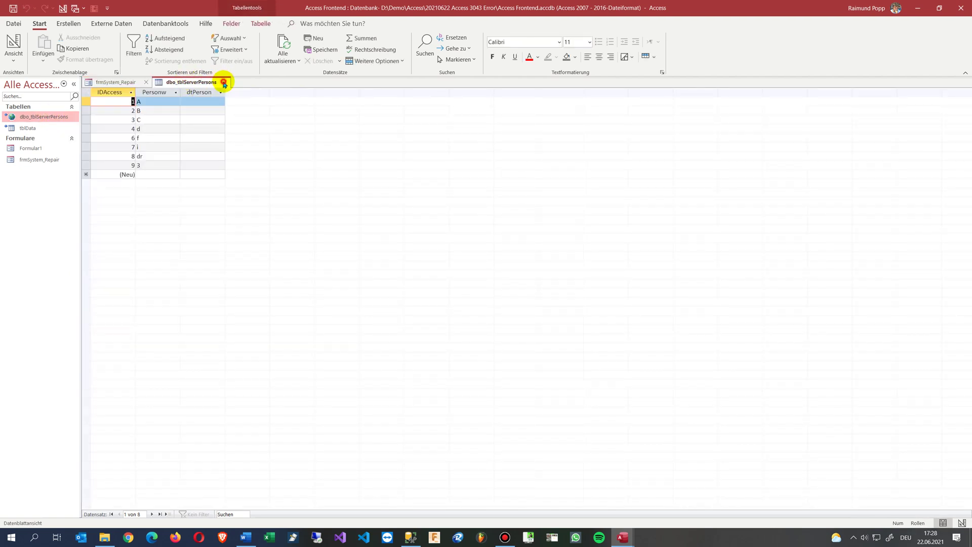
{"action": "left_click", "coordinate": [225, 82]}
Open the Linked Table Manager and select the ODBC data source.
{"action": "right_click", "coordinate": [55, 116]}
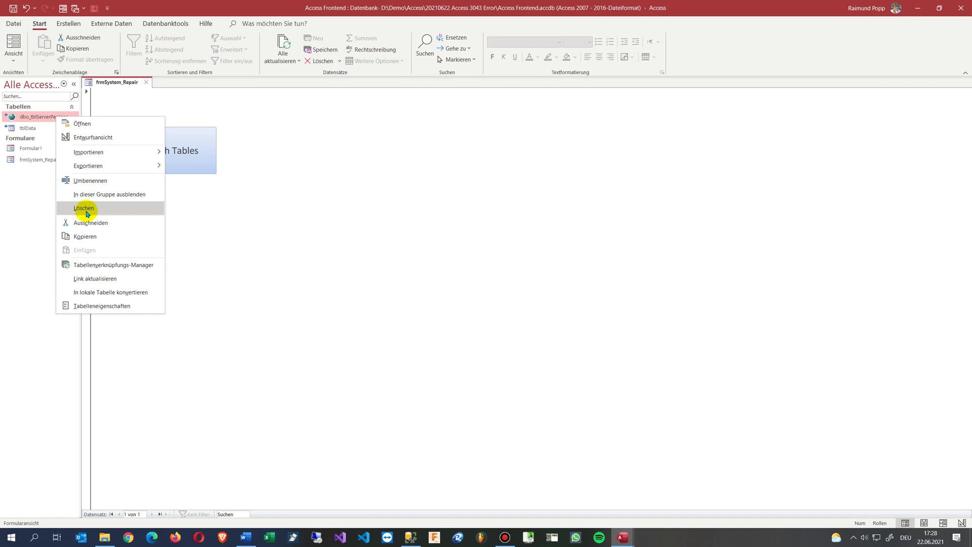
{"action": "left_click", "coordinate": [93, 266]}
{"action": "left_click_drag", "start_coordinate": [337, 152], "coordinate": [183, 118]}
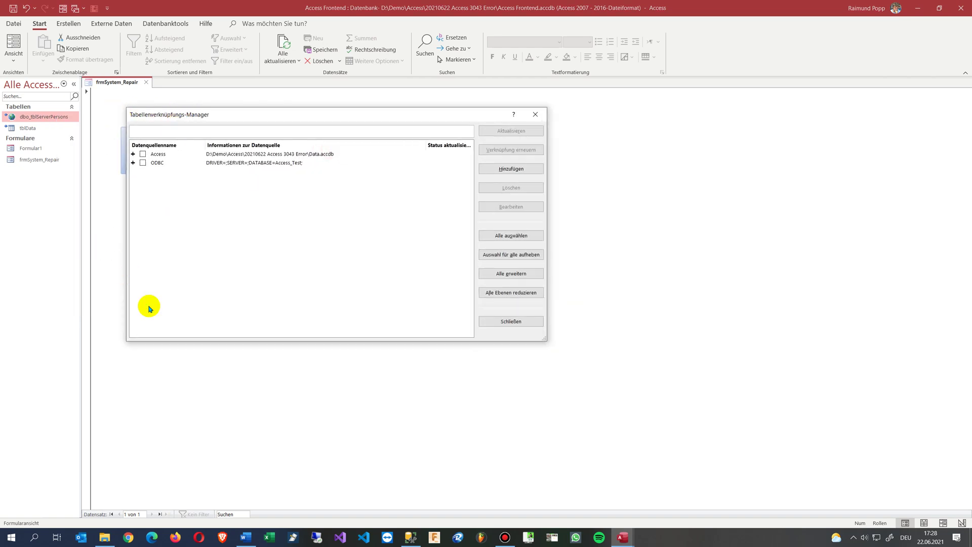
{"action": "left_click", "coordinate": [143, 162]}
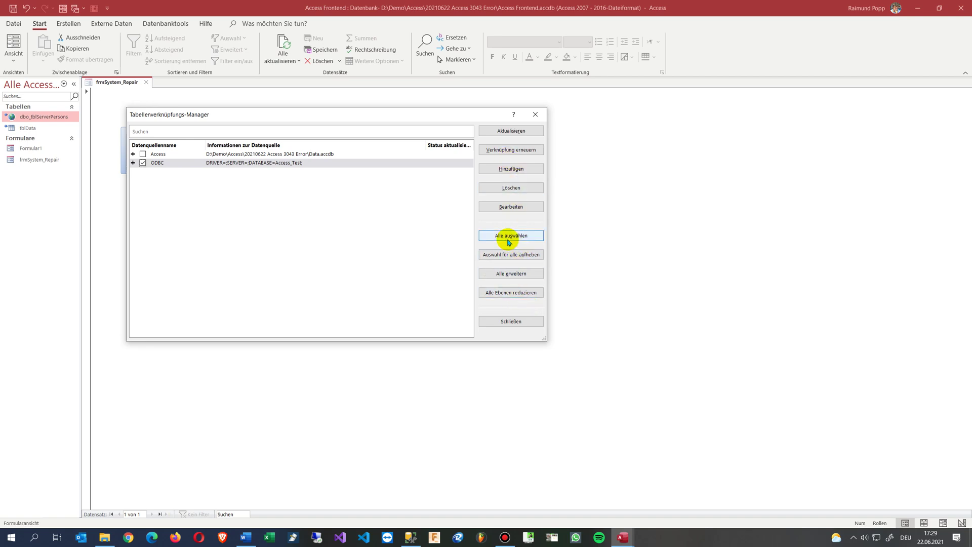
{"action": "left_click", "coordinate": [511, 131]}
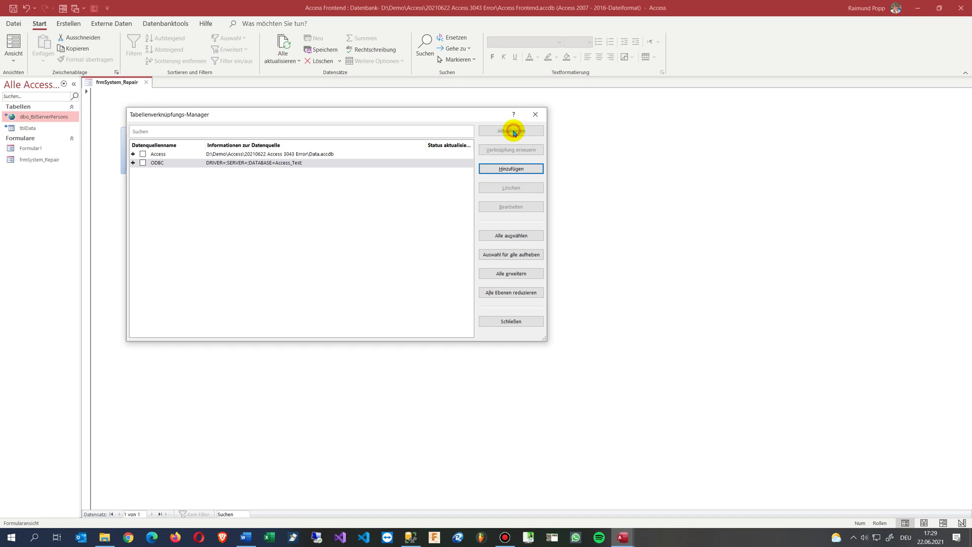
{"action": "left_click", "coordinate": [143, 163]}
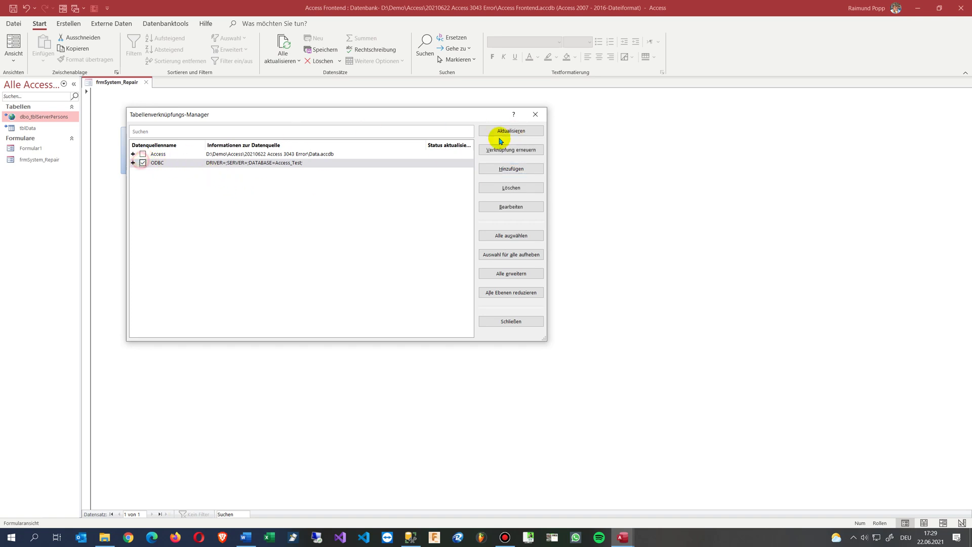
Relink the ODBC source, confirming its DSN connection string and the follow-up prompt.
{"action": "left_click", "coordinate": [515, 151]}
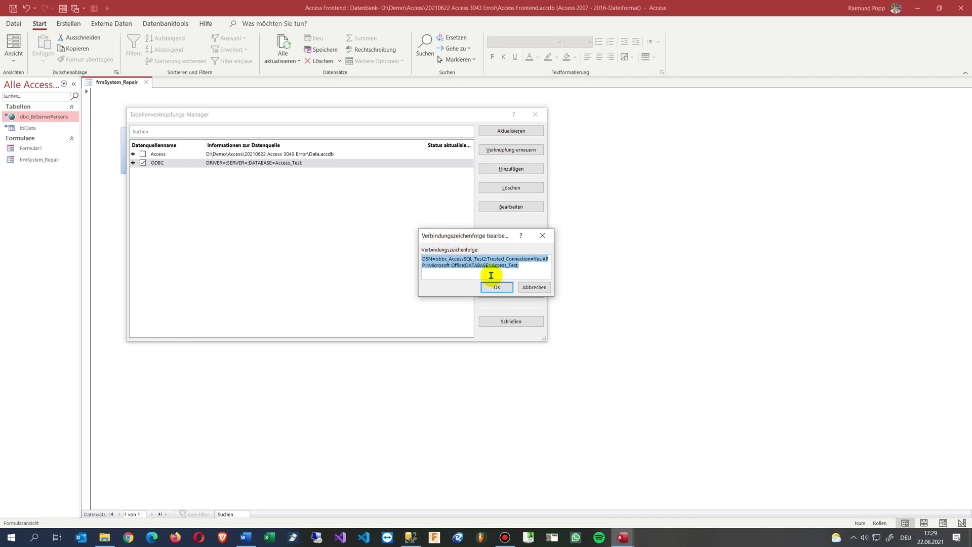
{"action": "left_click", "coordinate": [492, 275]}
{"action": "left_click_drag", "start_coordinate": [439, 259], "coordinate": [489, 266]}
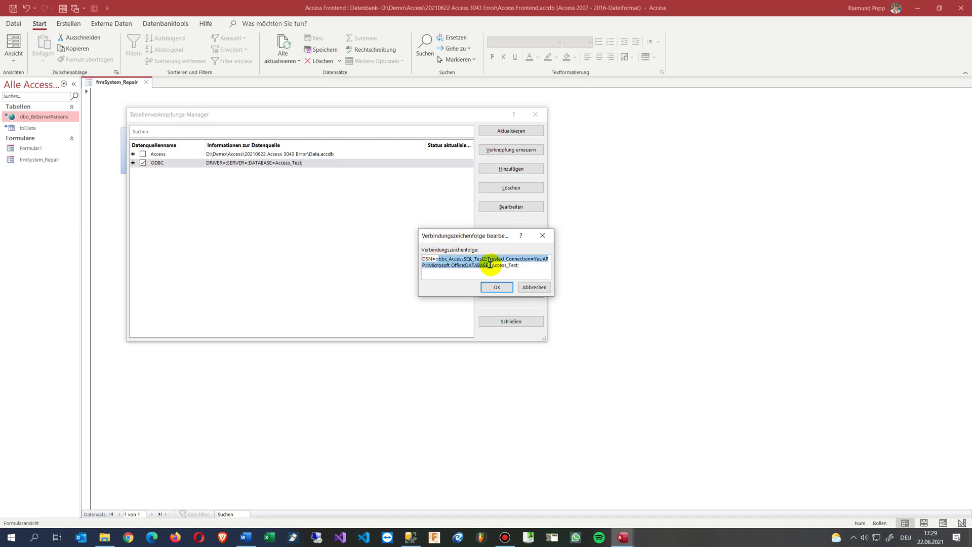
{"action": "left_click", "coordinate": [504, 290]}
{"action": "left_click", "coordinate": [500, 287]}
{"action": "mouse_move", "coordinate": [43, 117]}
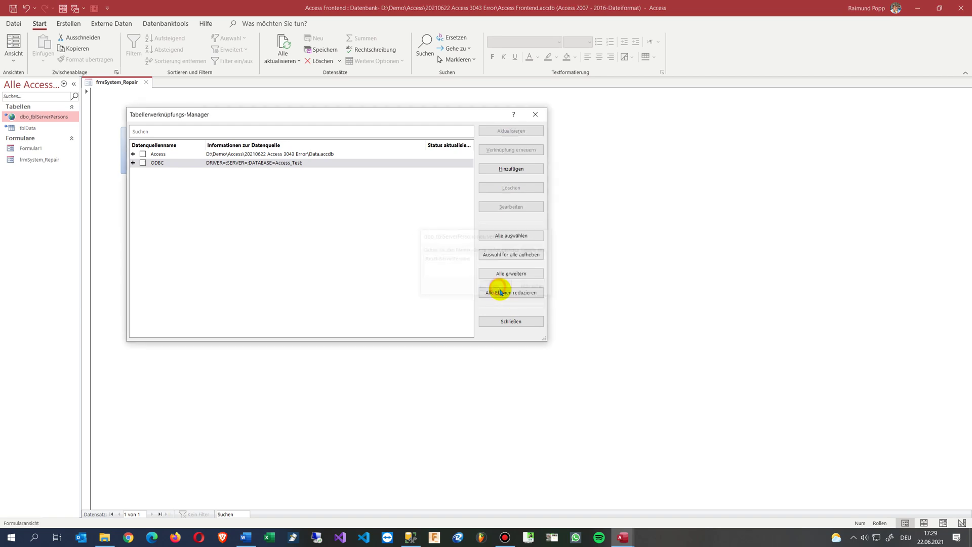
Close the Linked Table Manager and switch frmSystem_Repair to design view.
{"action": "left_click", "coordinate": [535, 114]}
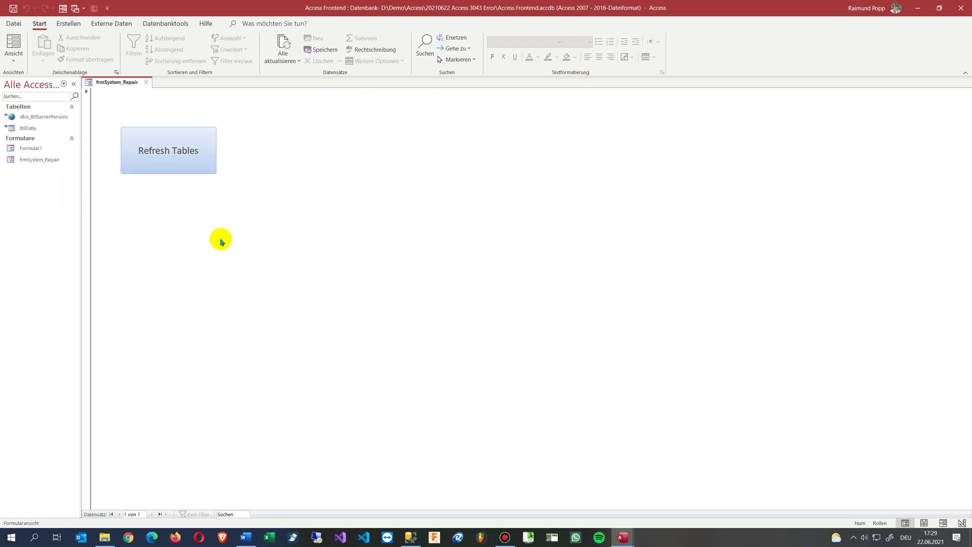
{"action": "left_click", "coordinate": [187, 163]}
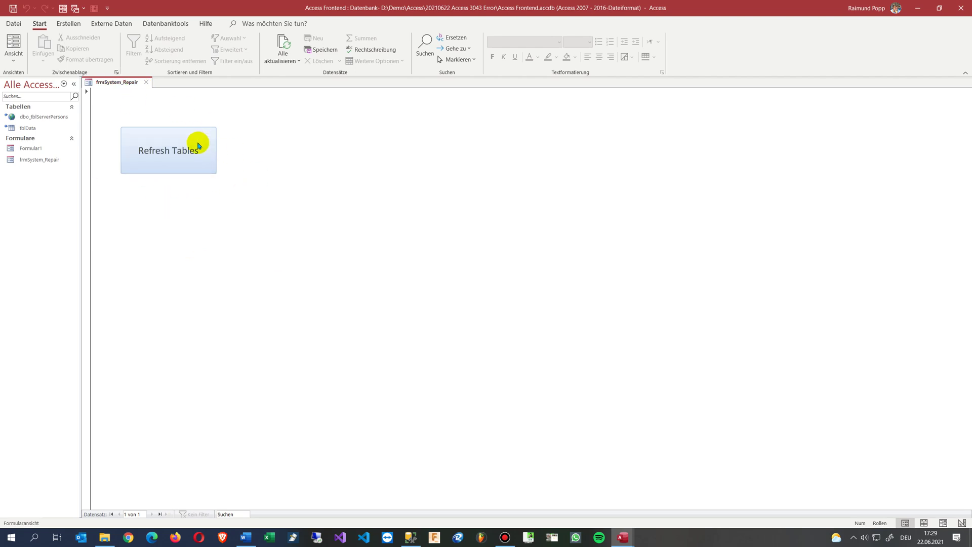
{"action": "right_click", "coordinate": [162, 159]}
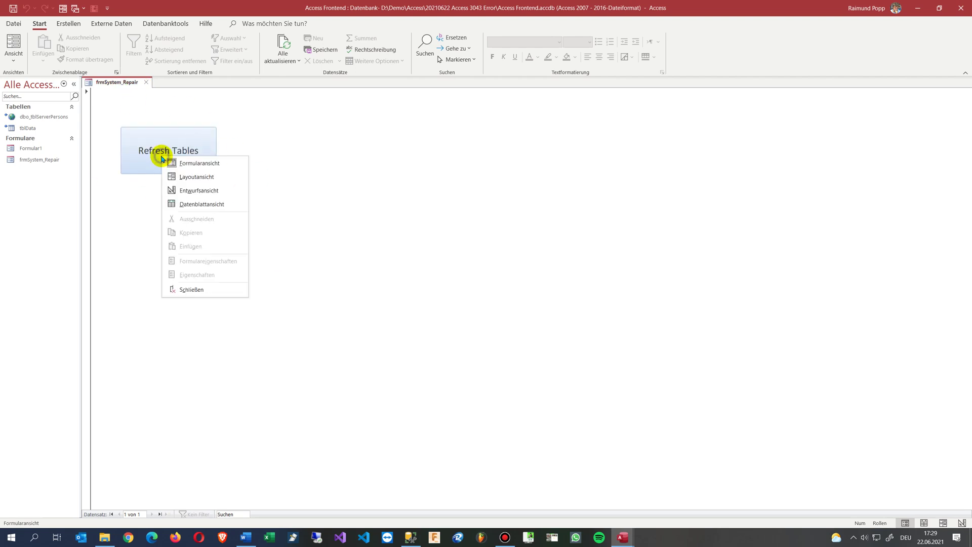
{"action": "left_click", "coordinate": [195, 191]}
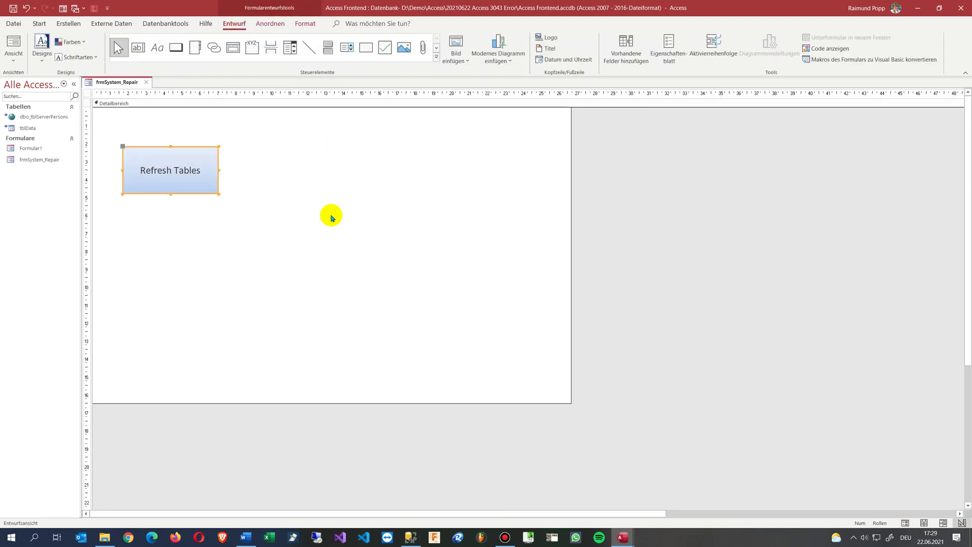
Open the Refresh Tables button's click-event code from its shortcut menu.
{"action": "left_click", "coordinate": [283, 220]}
{"action": "right_click", "coordinate": [243, 192]}
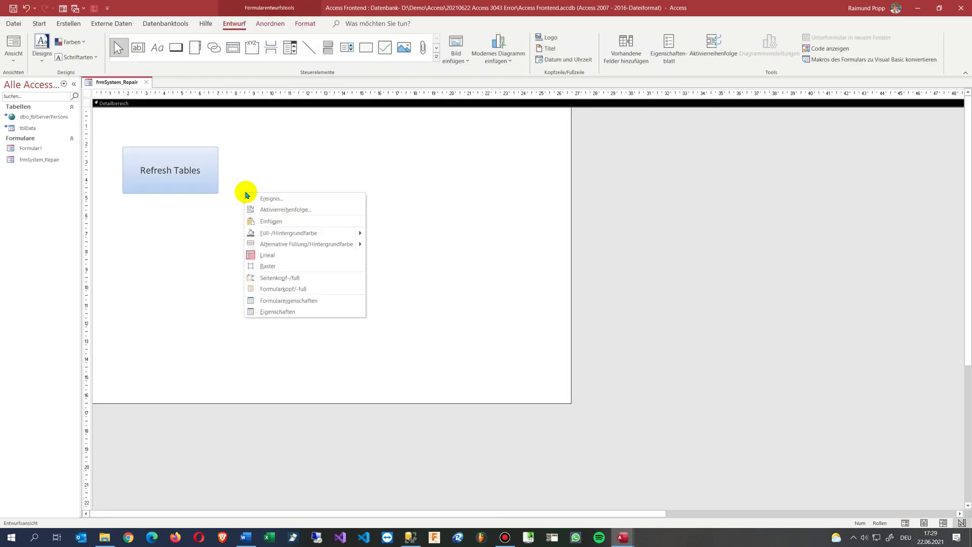
{"action": "right_click", "coordinate": [176, 173]}
{"action": "left_click", "coordinate": [201, 179]}
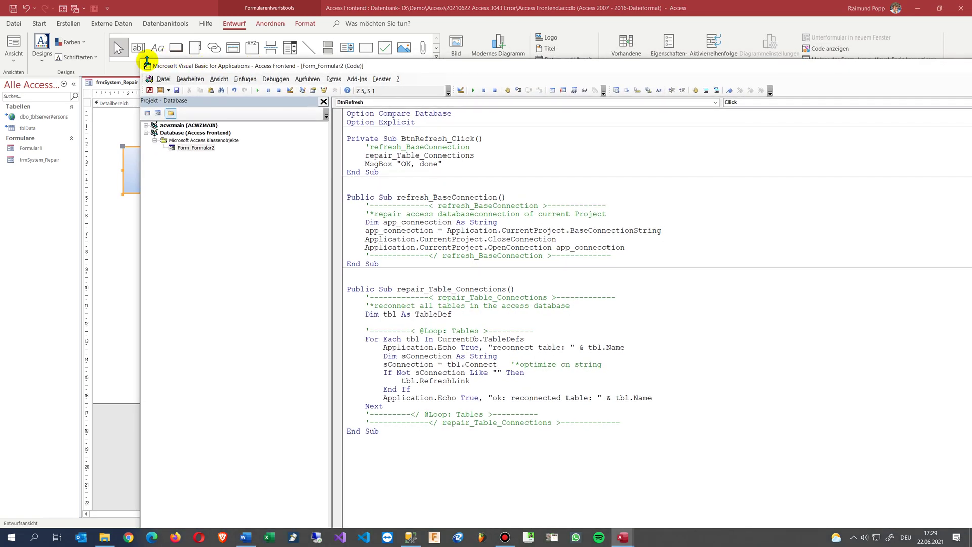
Arrange the VBA editor and highlight the For Each TableDefs loop and tbl.RefreshLink call.
{"action": "left_click_drag", "start_coordinate": [145, 64], "coordinate": [258, 66]}
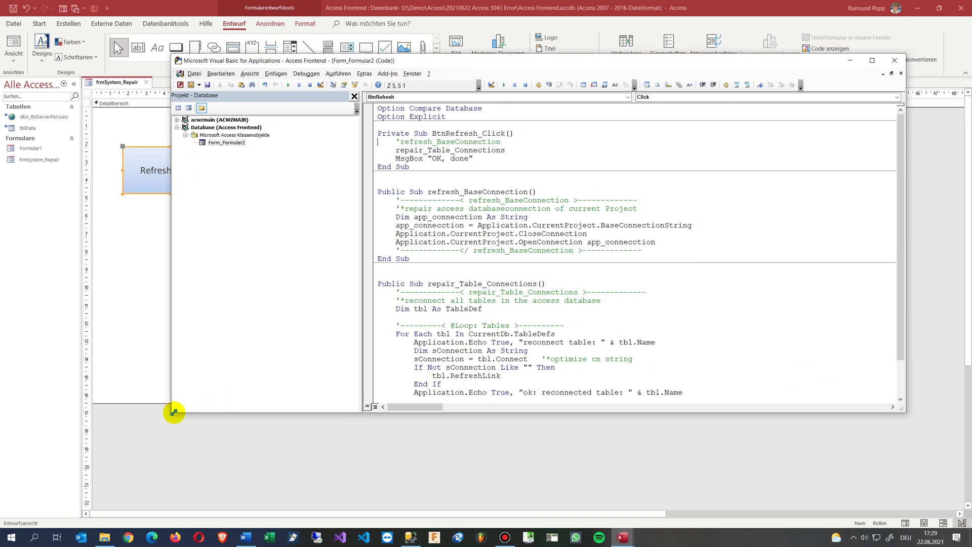
{"action": "left_click_drag", "start_coordinate": [173, 412], "coordinate": [321, 454]}
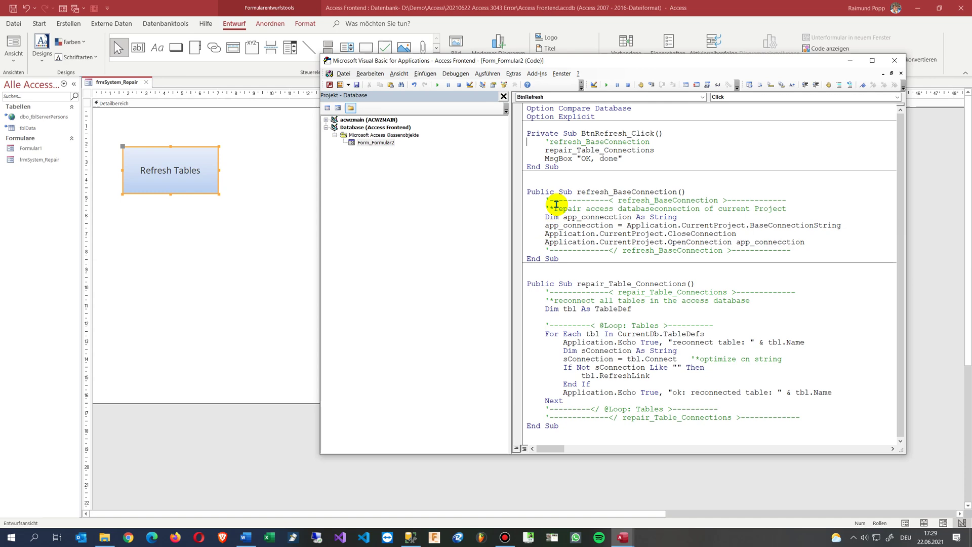
{"action": "left_click_drag", "start_coordinate": [533, 61], "coordinate": [328, 50]}
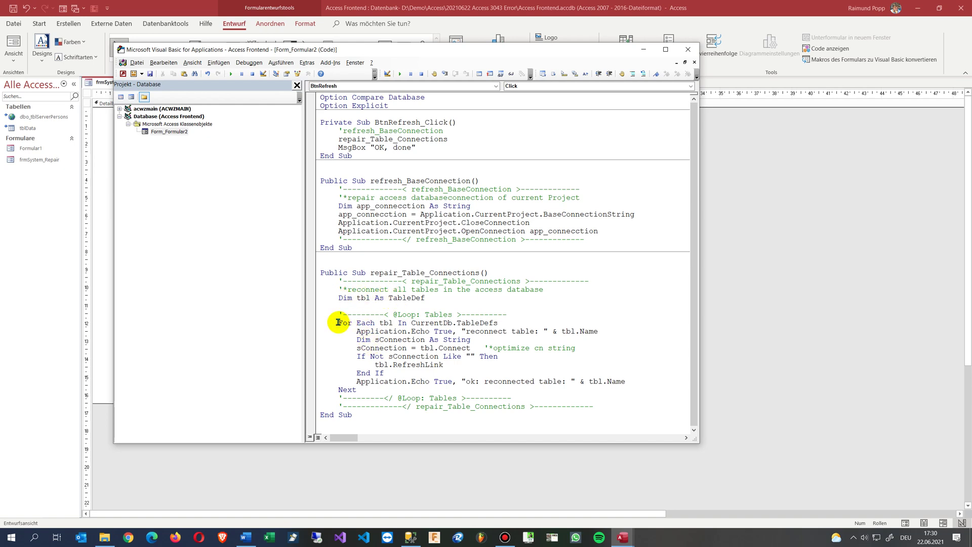
{"action": "left_click_drag", "start_coordinate": [338, 323], "coordinate": [499, 323]}
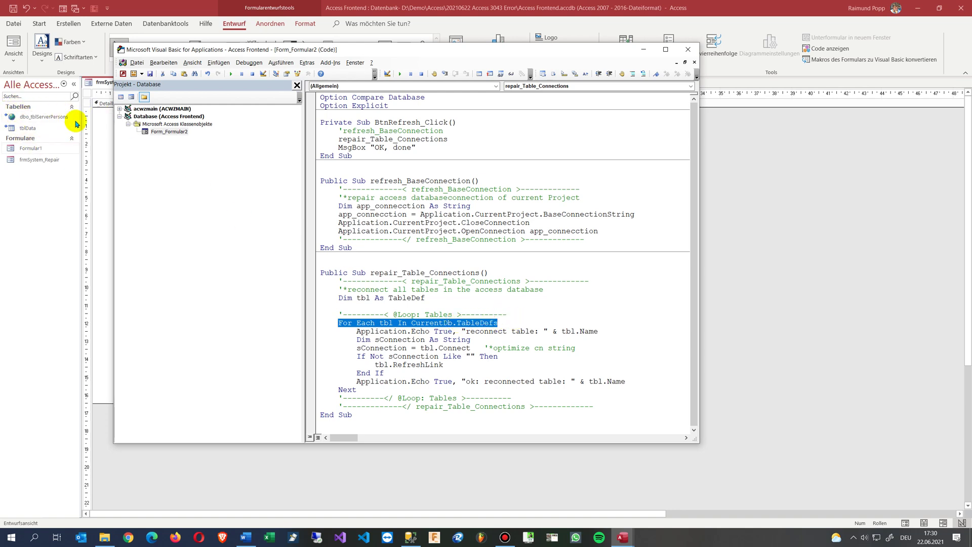
{"action": "left_click", "coordinate": [421, 348]}
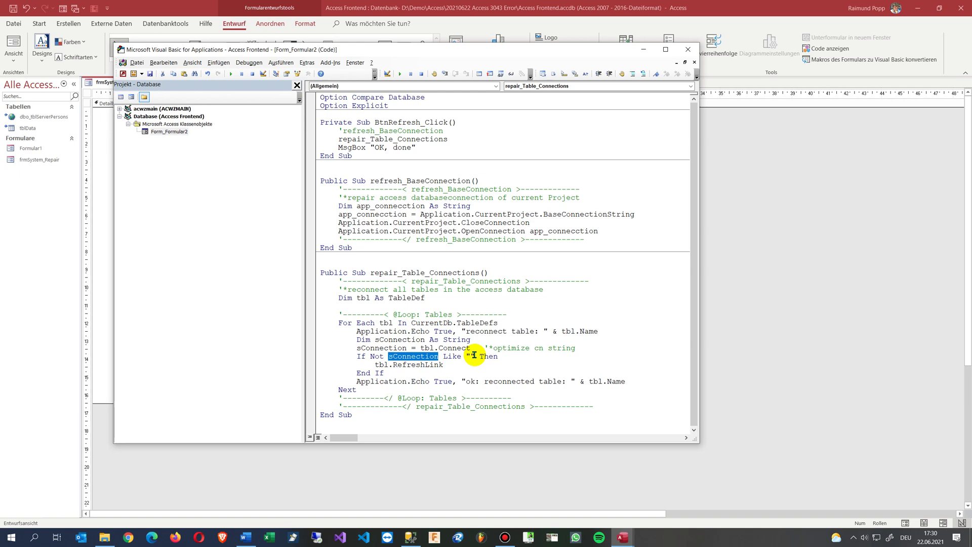
{"action": "double_click", "coordinate": [382, 365]}
{"action": "left_click_drag", "start_coordinate": [385, 365], "coordinate": [444, 363]}
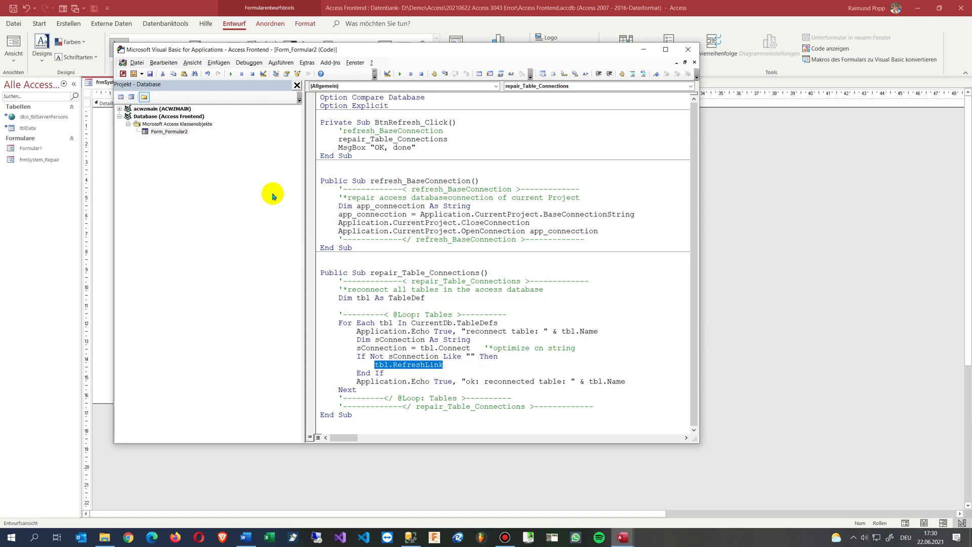
Close the VBA editor, run Refresh Tables in form view, and dismiss 'OK, done'.
{"action": "left_click", "coordinate": [689, 49]}
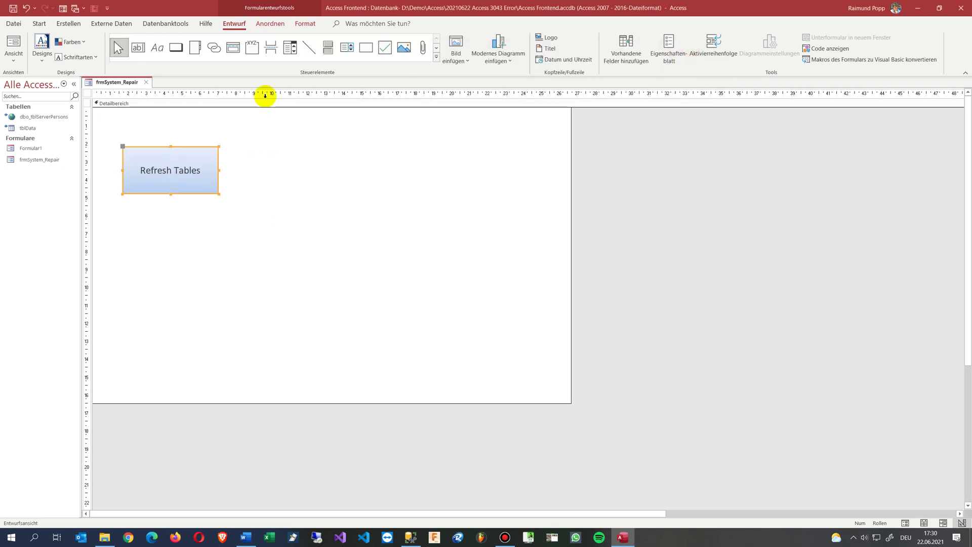
{"action": "left_click", "coordinate": [13, 44]}
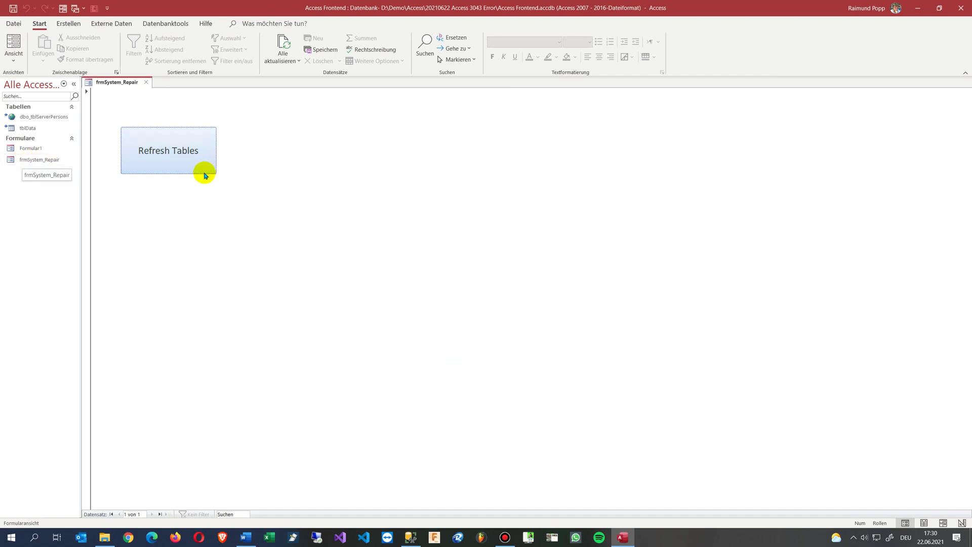
{"action": "left_click", "coordinate": [188, 155]}
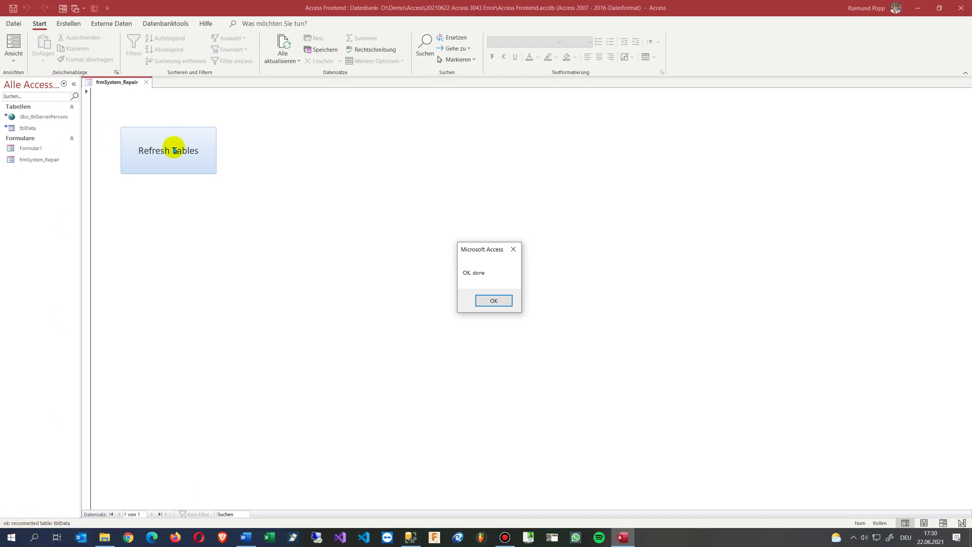
{"action": "left_click", "coordinate": [493, 302]}
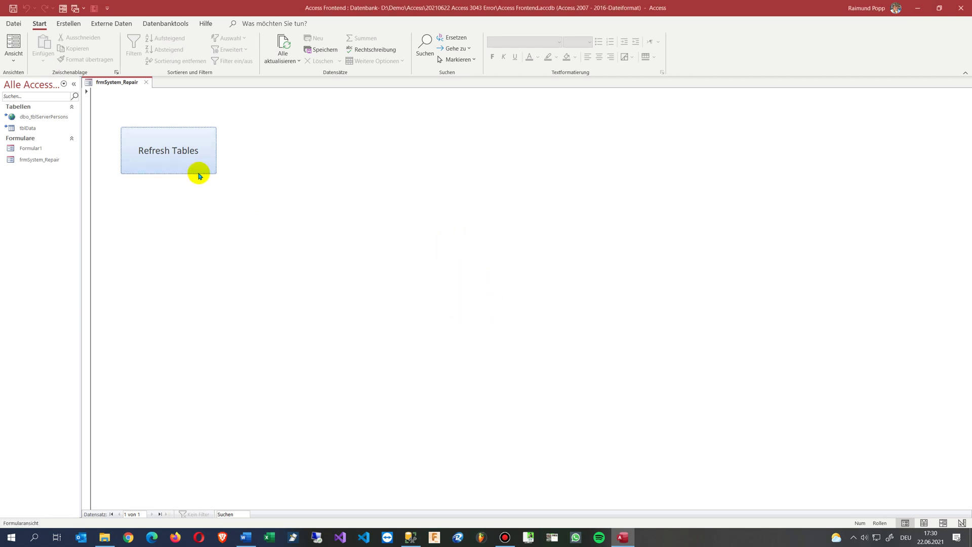